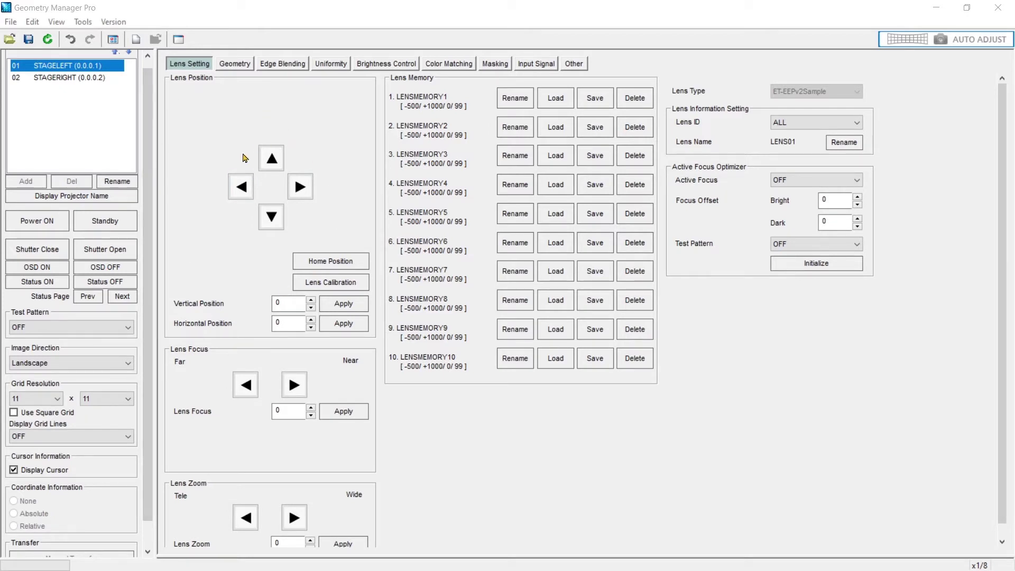
- Shift the lens position up one step, then two steps to the left
left_click(271, 158)
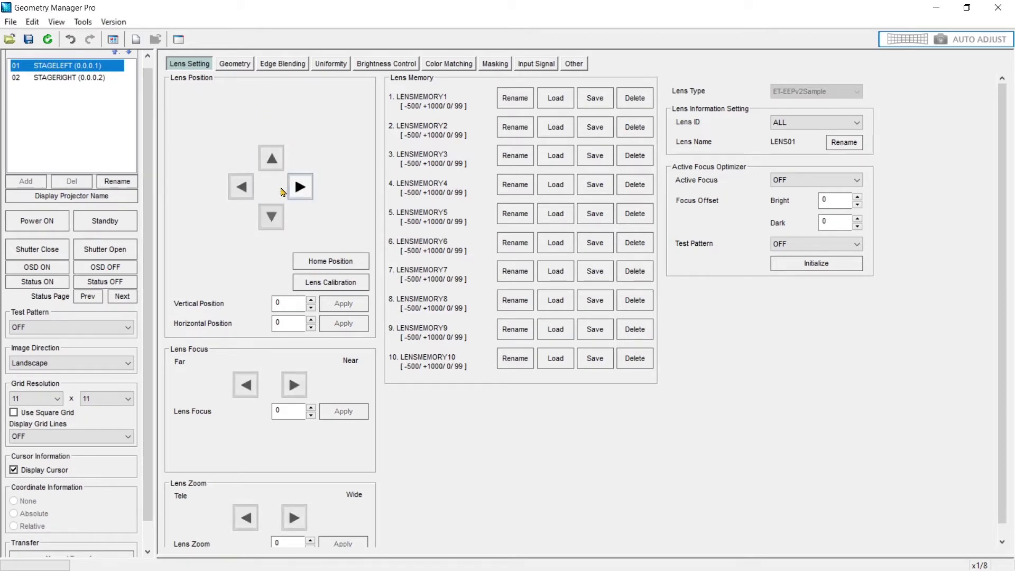
left_click(240, 188)
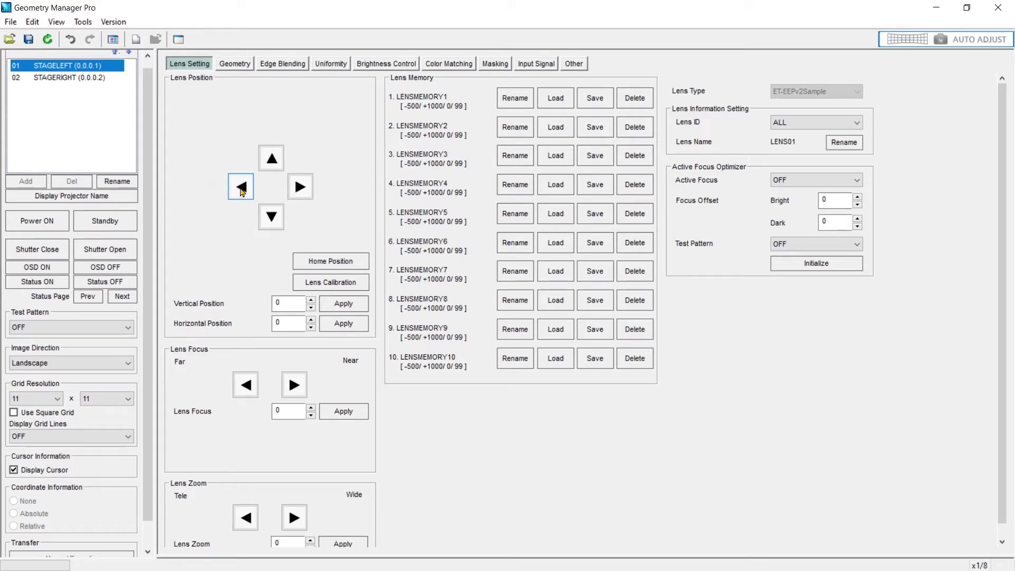
left_click(241, 190)
- Confirm moving the lens to Home Position, then close Lens Calibration without calibrating
left_click(329, 261)
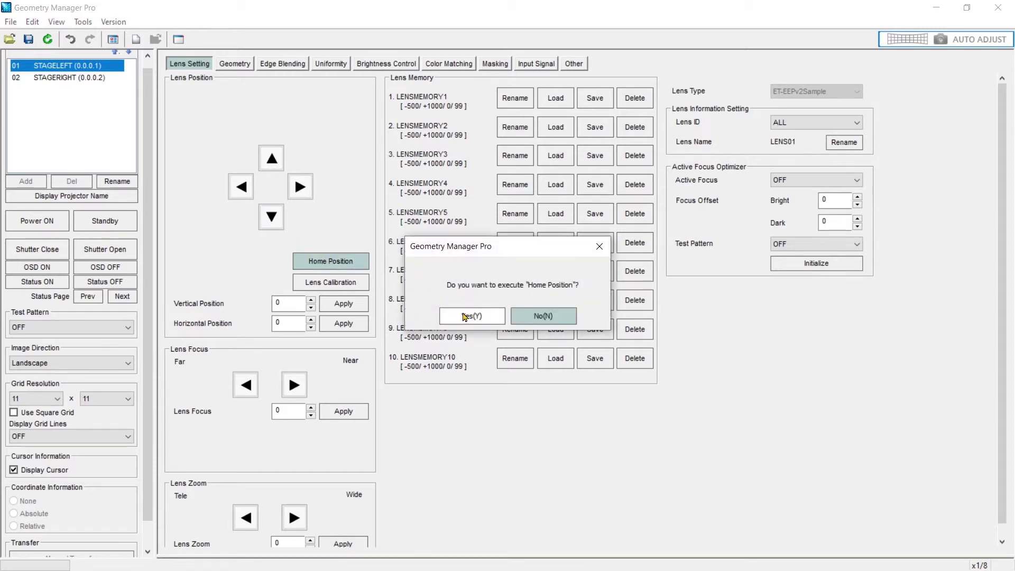
left_click(465, 316)
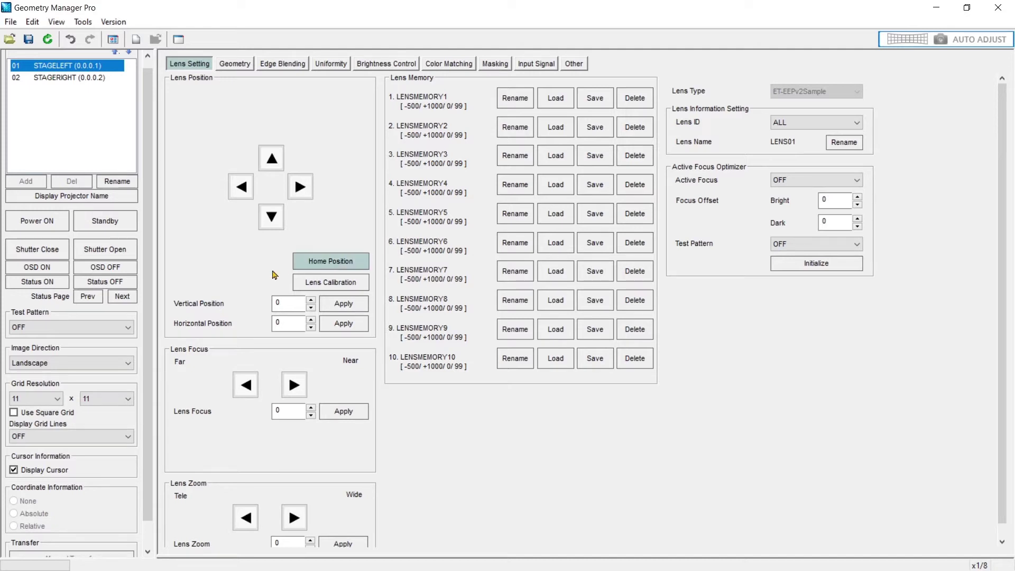
left_click(323, 285)
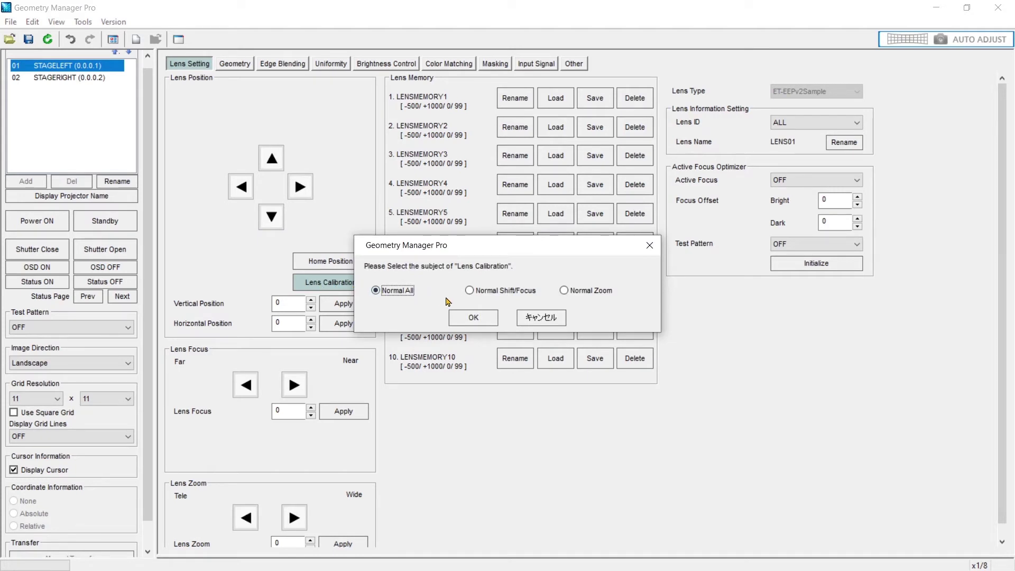
left_click(649, 245)
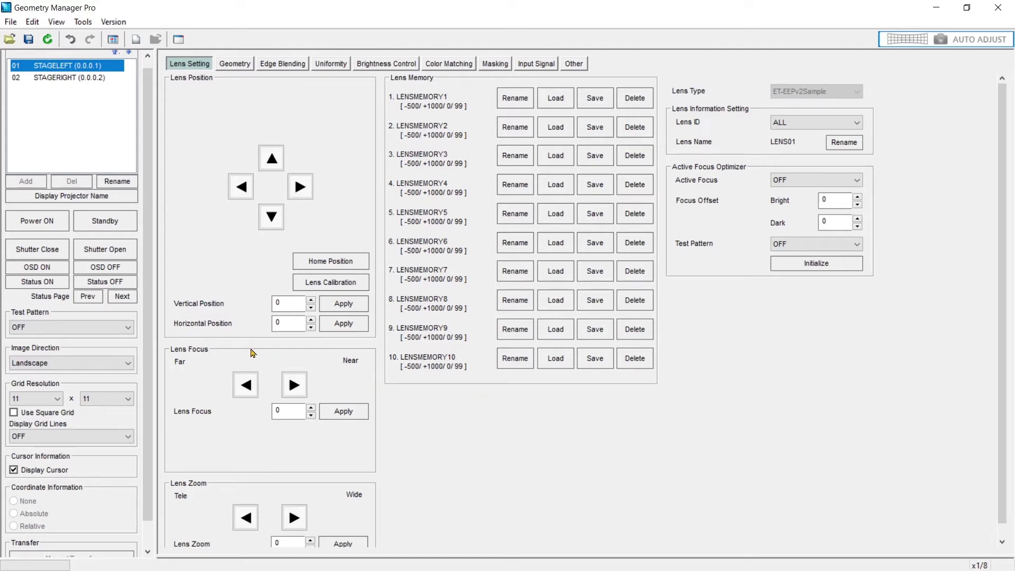
scroll(248, 354, "down", 1)
left_click(245, 371)
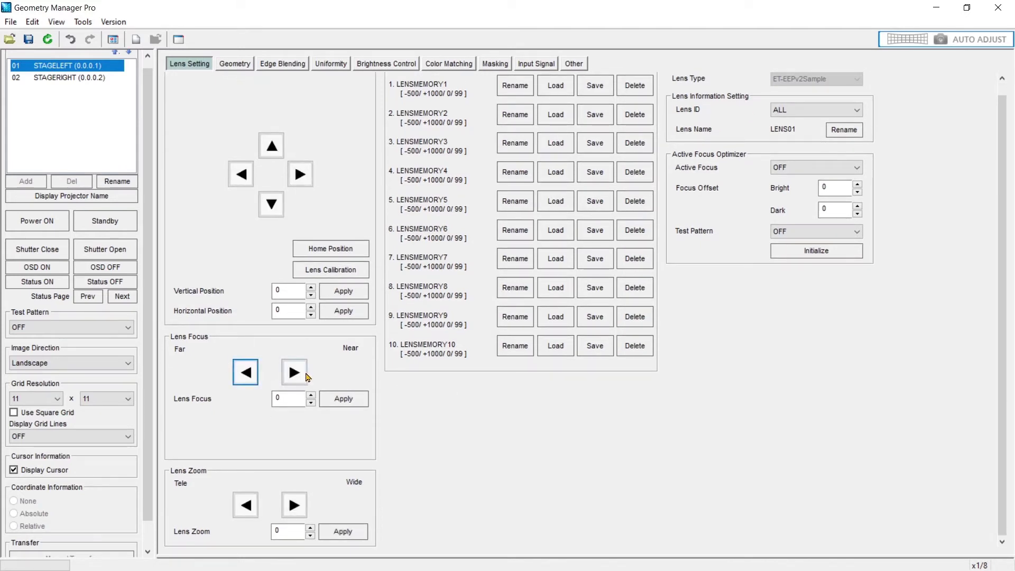
left_click(276, 400)
left_click(286, 531)
left_click(288, 535)
scroll(449, 395, "up", 1)
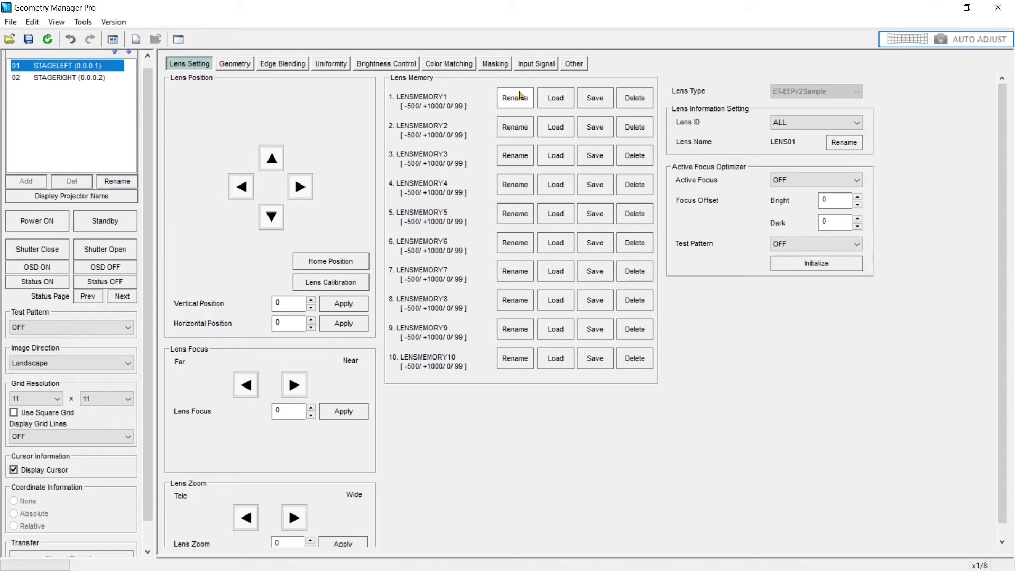
- Save the current lens position to LENSMEMORY1 and rename that slot Stage1
left_click(591, 99)
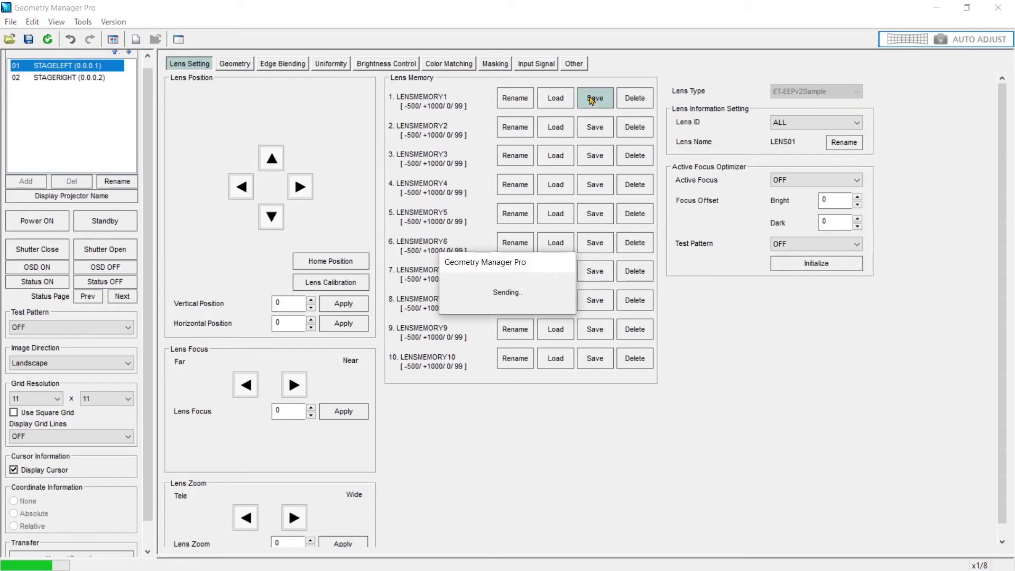
left_click(464, 336)
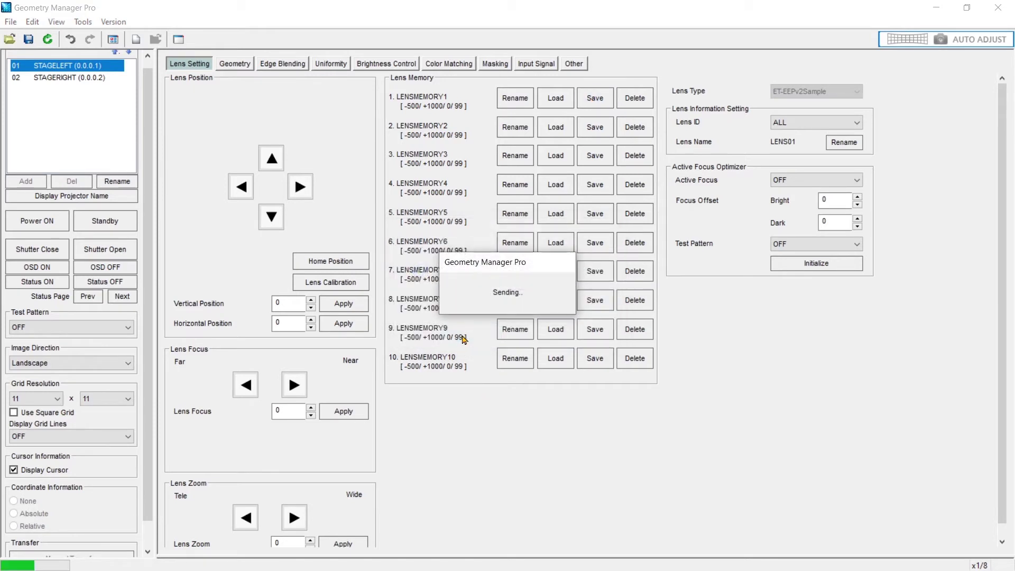
left_click(523, 97)
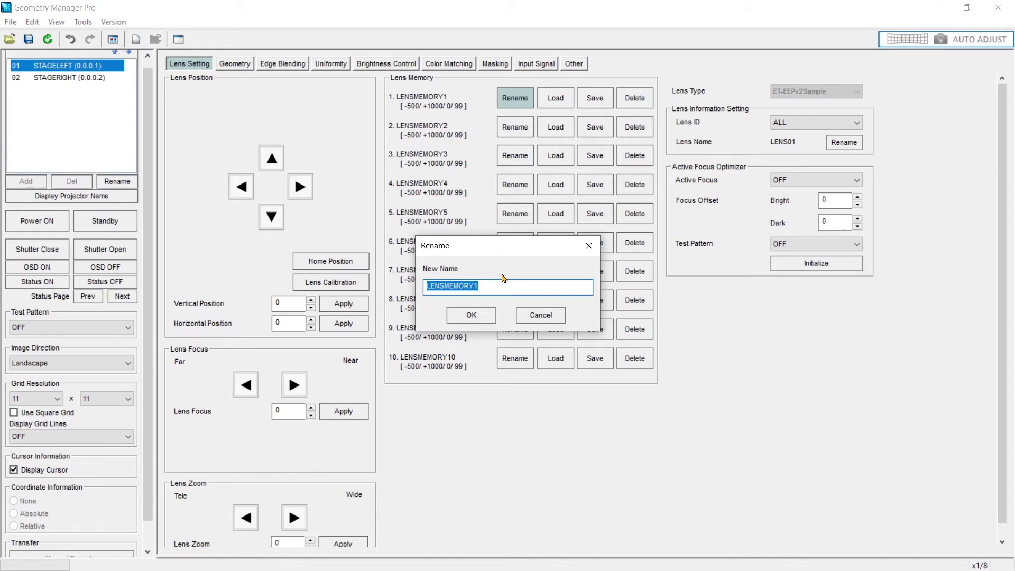
type("Stage1")
key("Return")
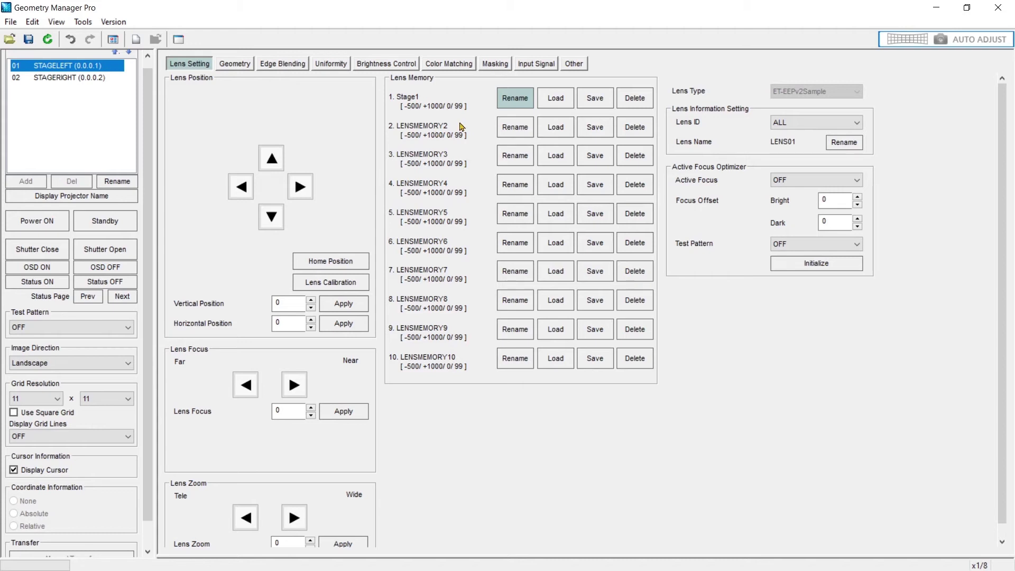
- Rename lens memory 1 from Stage1 to Scene1 and LENSMEMORY2 to Scene2
left_click(526, 99)
type("Scene1")
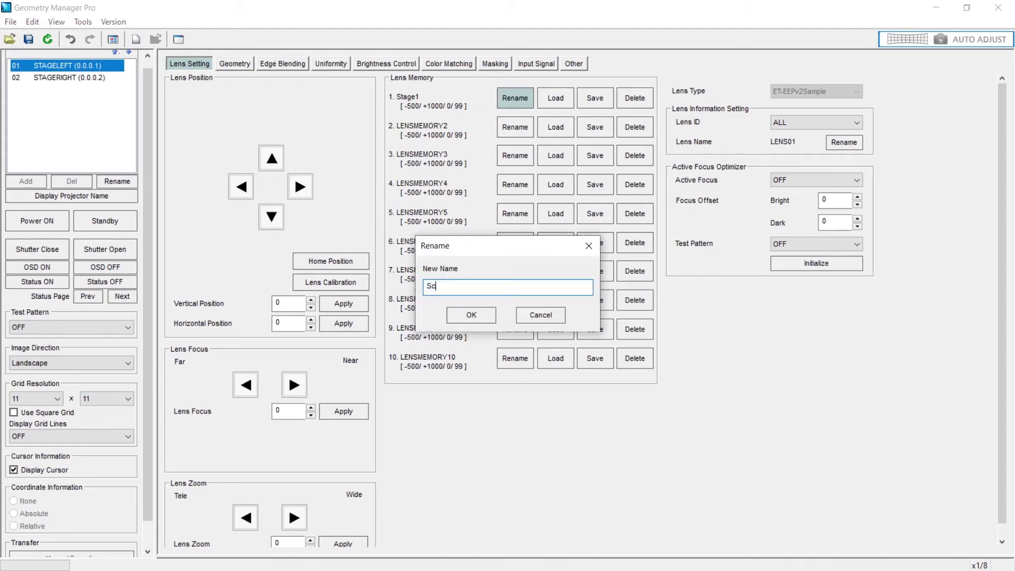
key("Return")
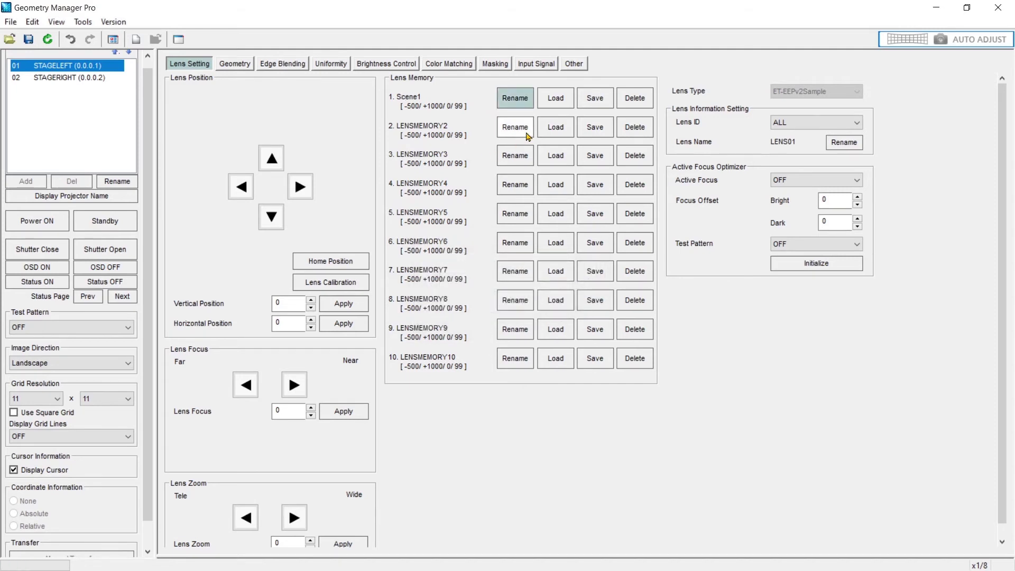
left_click(518, 128)
type("Scene1")
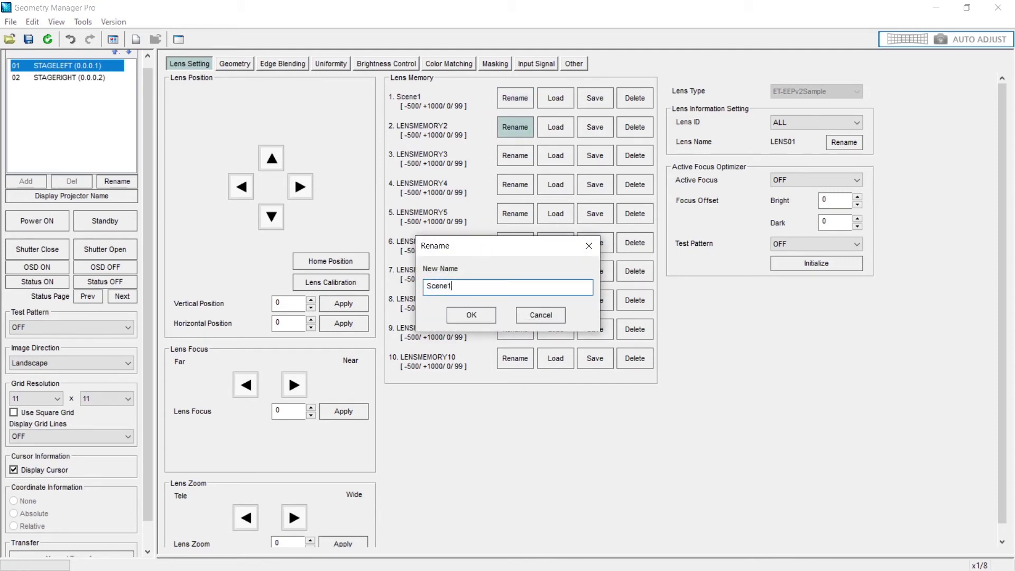
key("Return")
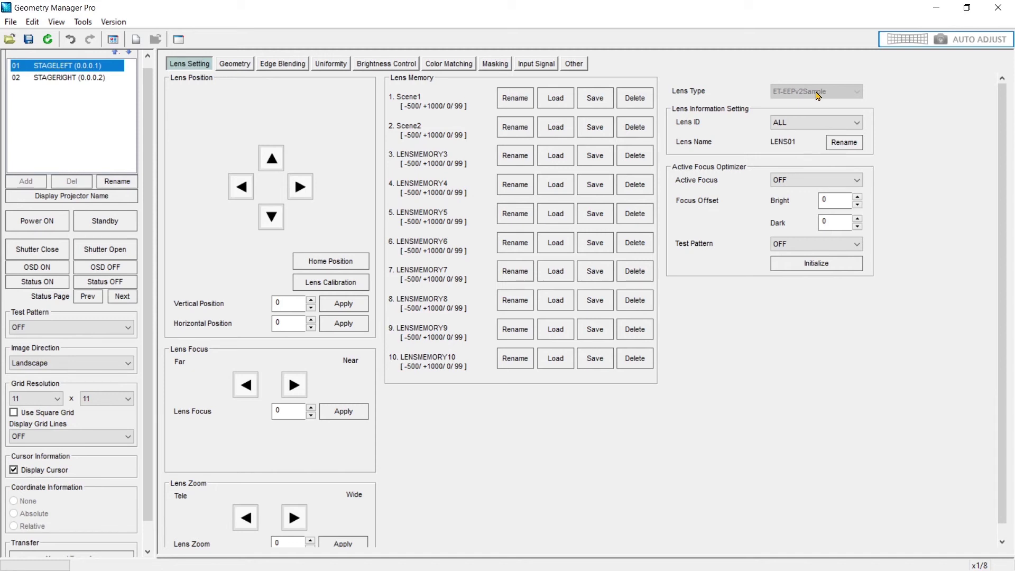
- Keep Lens ID at ALL and rename the lens from LENS01 to ReverseThrow
left_click(822, 123)
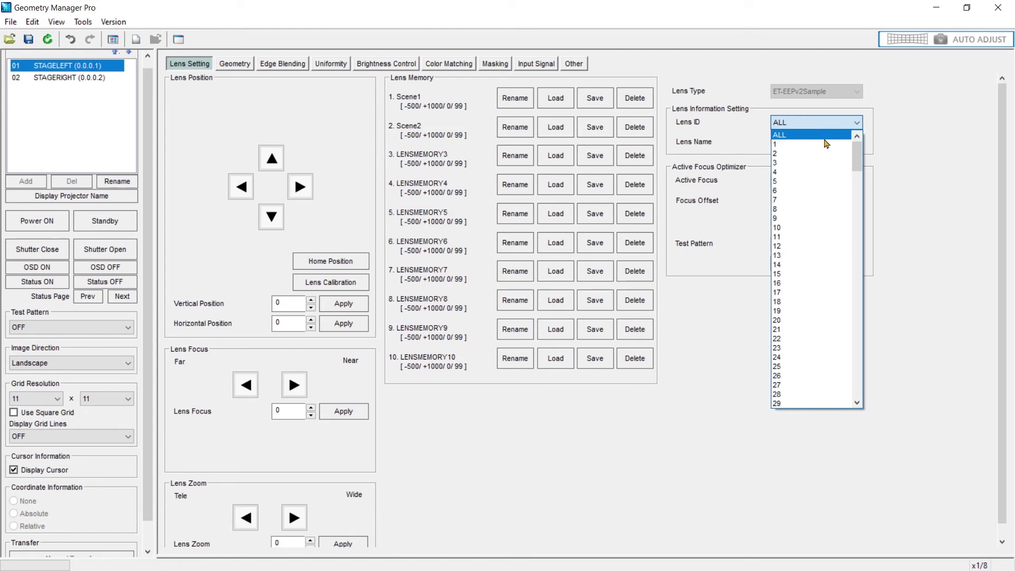
mouse_move(857, 156)
left_mouse_down()
mouse_move(857, 177)
mouse_move(857, 156)
left_mouse_up()
left_click(935, 119)
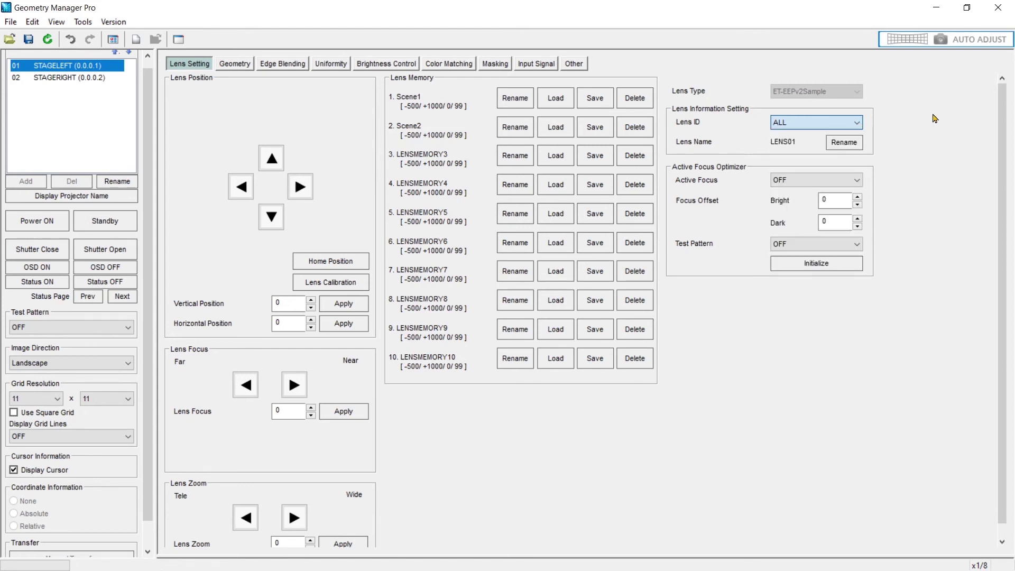
left_click(839, 142)
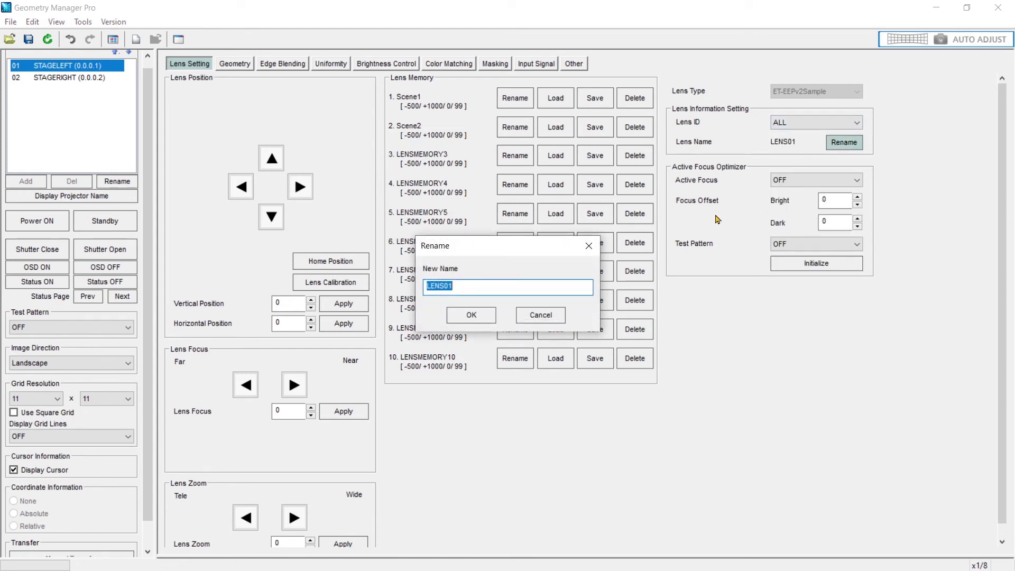
type("ReverseThrow")
key("Return")
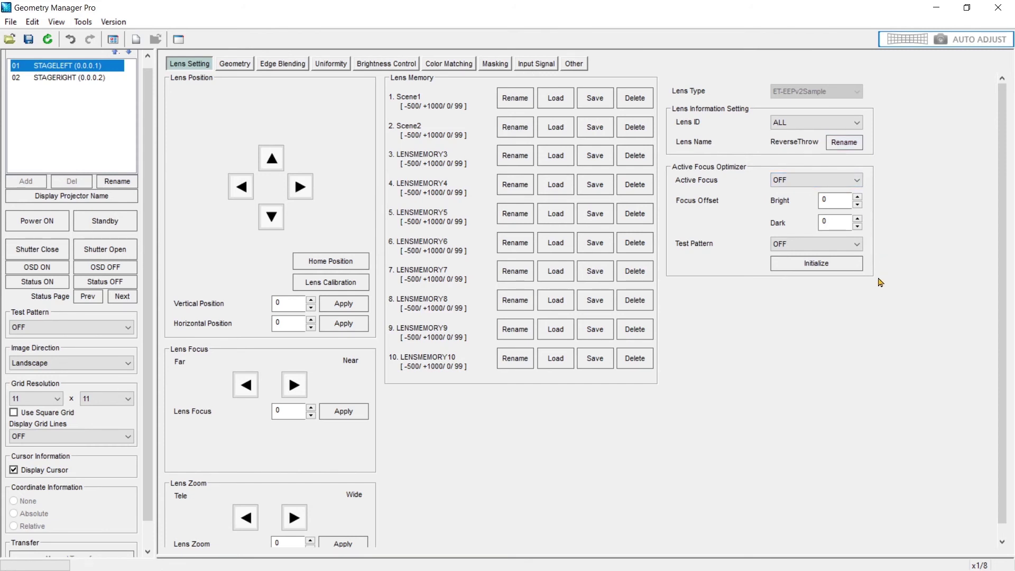
- Turn Active Focus ON with Bright offset 25, leave test pattern OFF, and initialize the optimizer
left_click(820, 181)
left_click(820, 200)
left_click(832, 198)
left_click(793, 243)
left_click(738, 258)
left_click(796, 265)
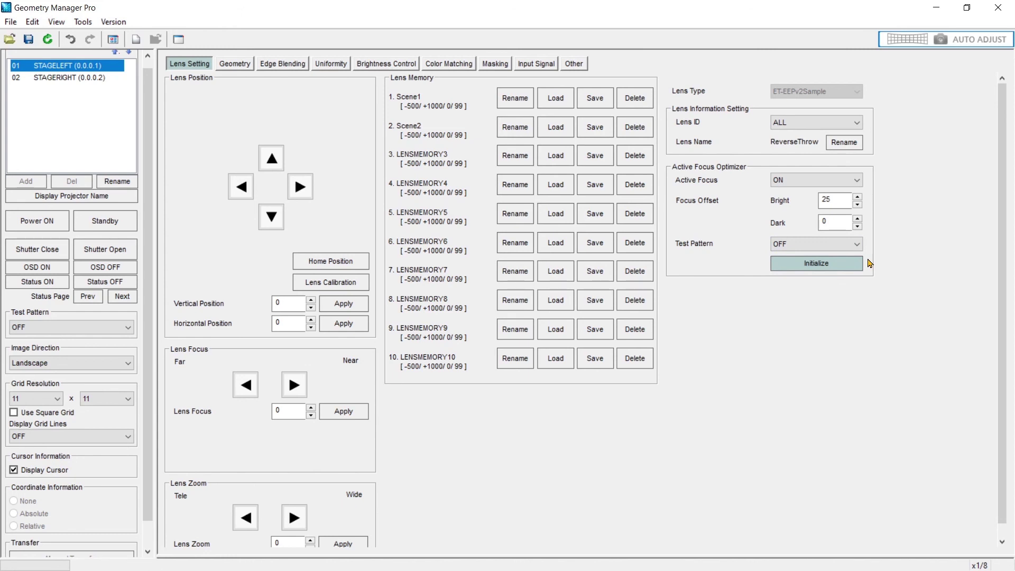
- Set Active Focus back to OFF and reset the Bright offset from 25 to 0
left_click(801, 183)
double_click(846, 200)
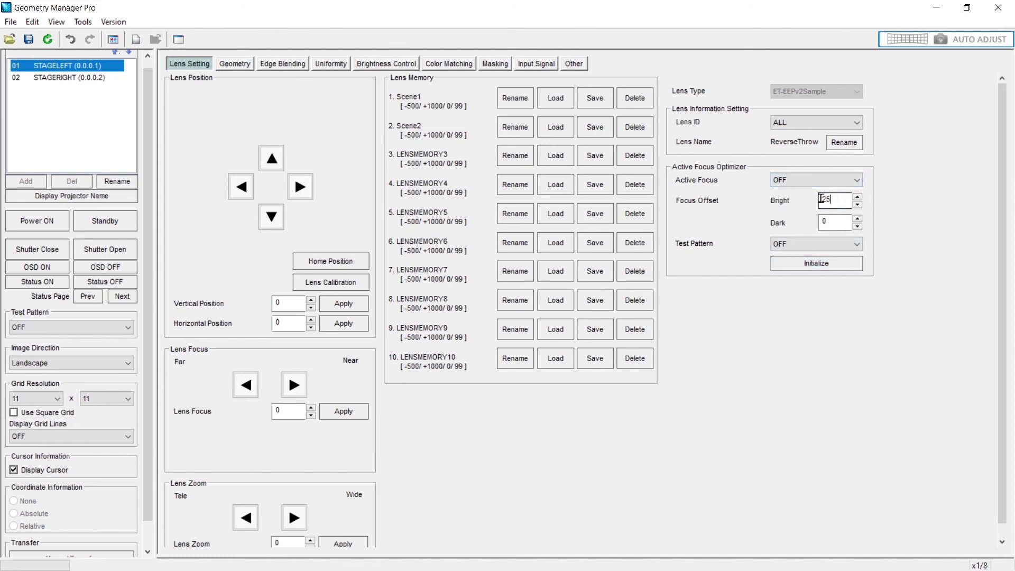
type("0")
scroll(644, 332, "down", 1)
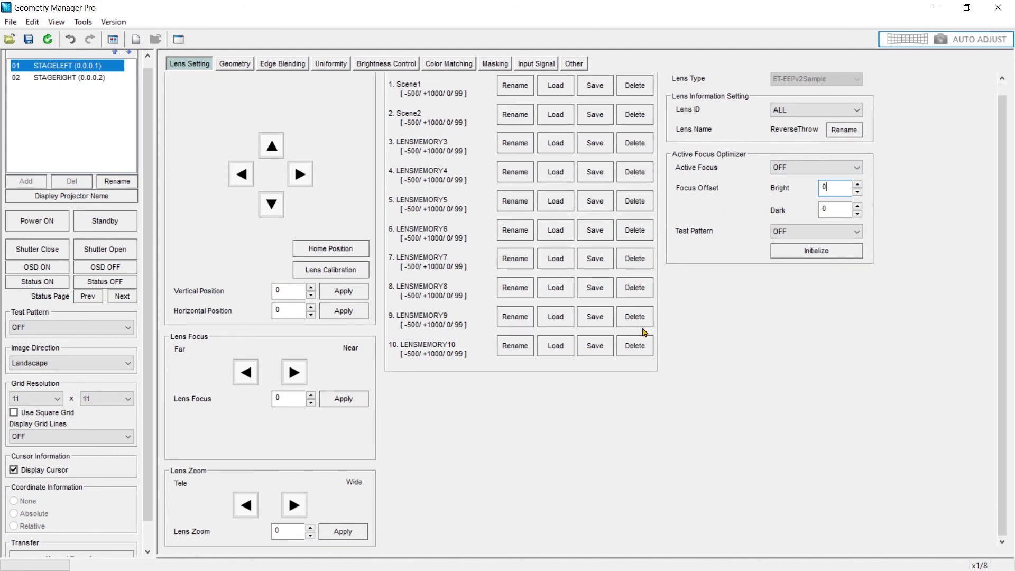